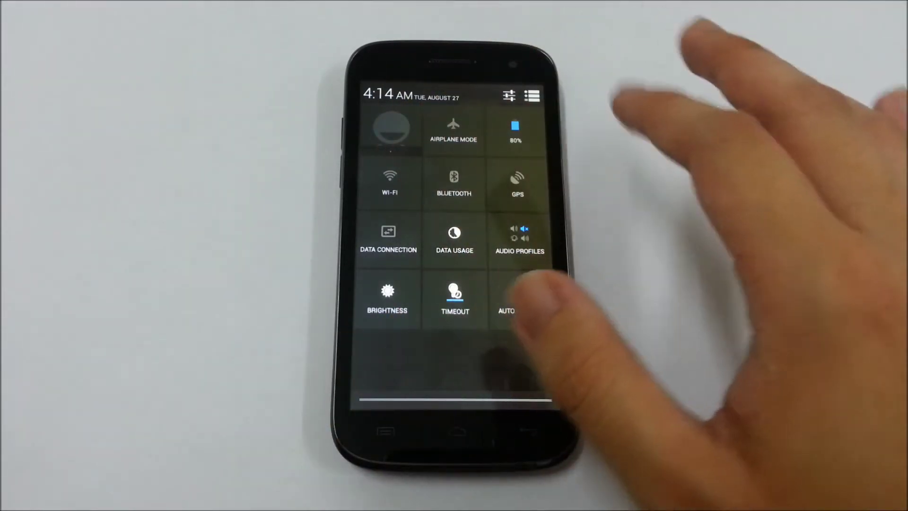
Step: Switch the Auto Rotation tile on in the quick settings grid
left_click(522, 297)
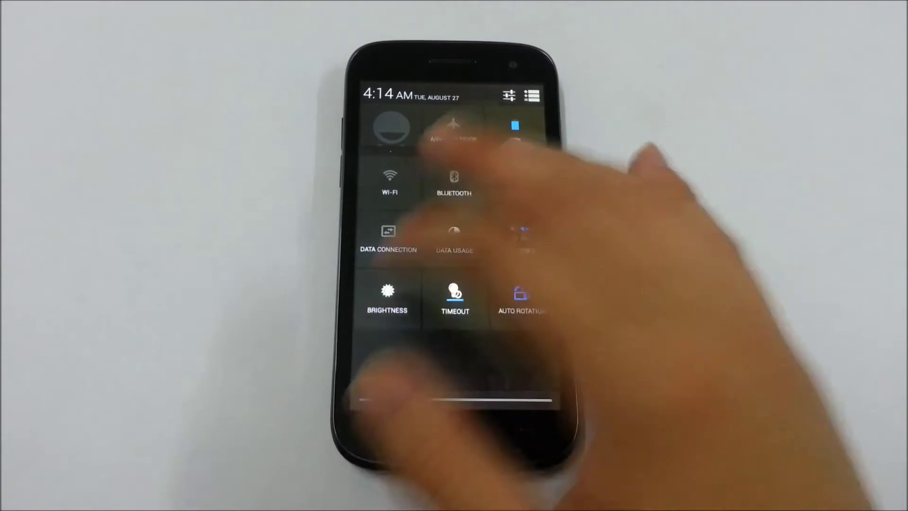
Step: Dismiss the quick settings panel and the brightness slider overlay
left_click(387, 298)
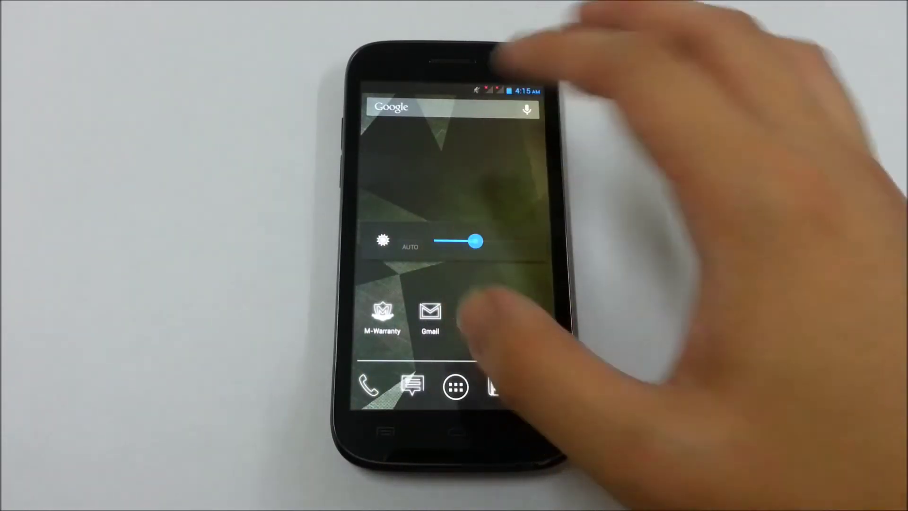
left_click(454, 206)
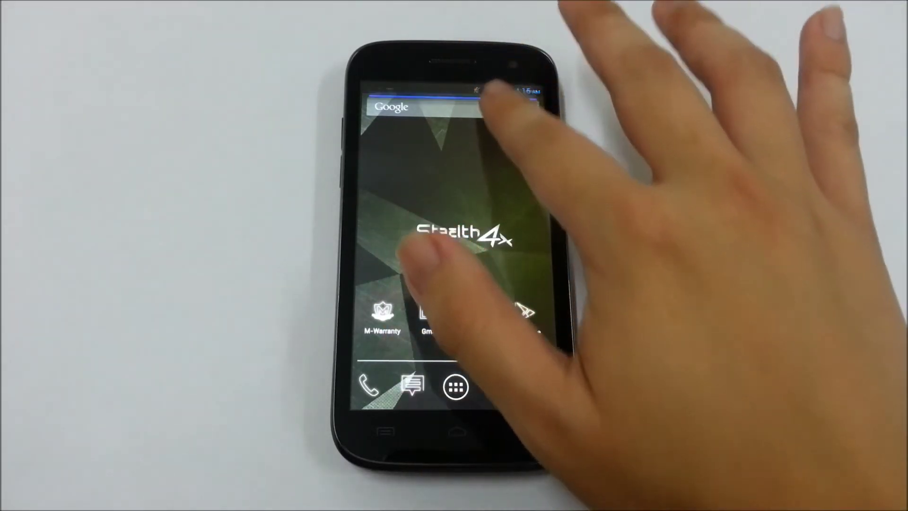
left_click_drag(489, 89, 496, 234)
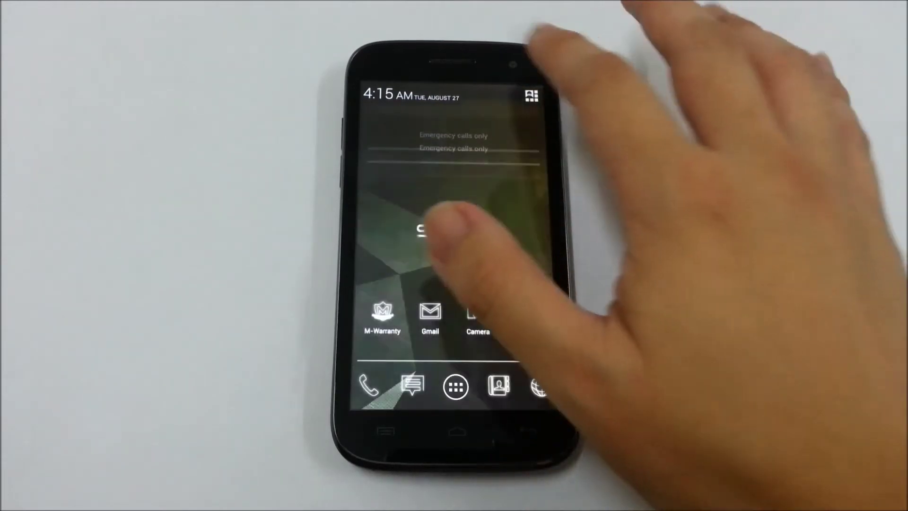
left_click_drag(490, 93, 490, 320)
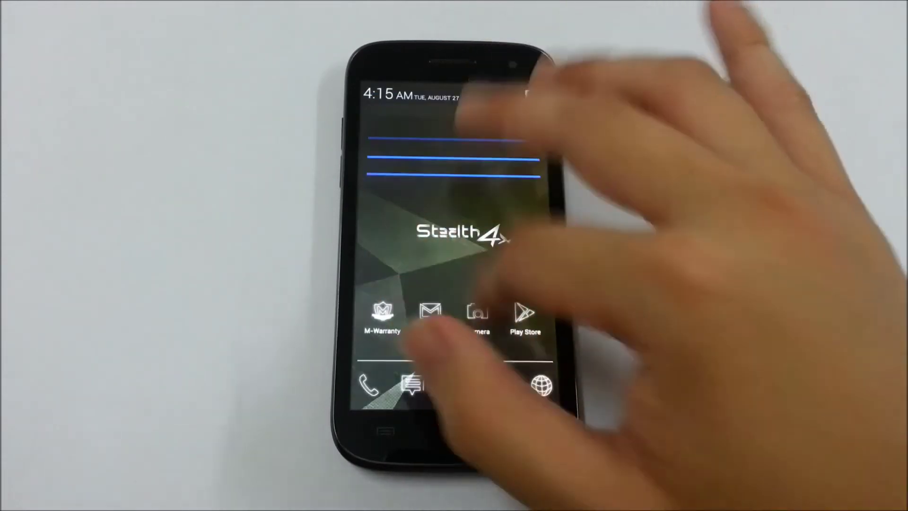
left_click(531, 95)
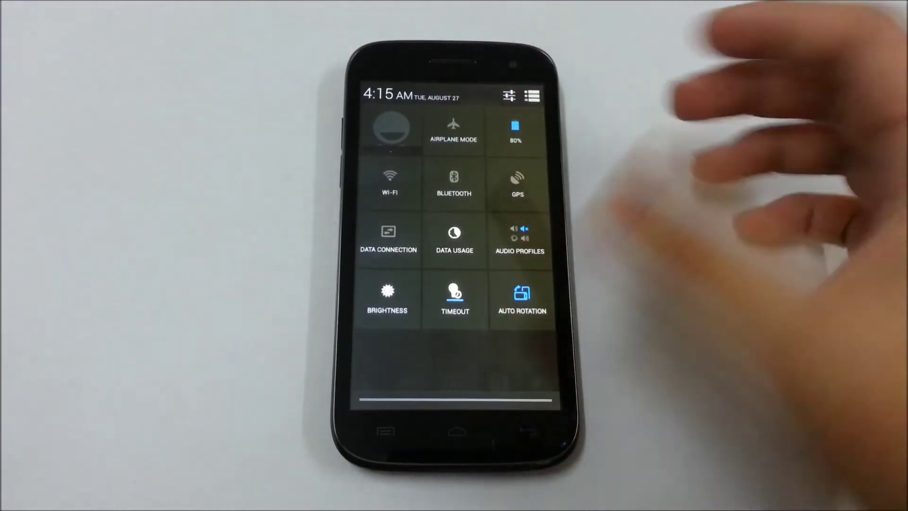
left_click_drag(497, 319, 517, 120)
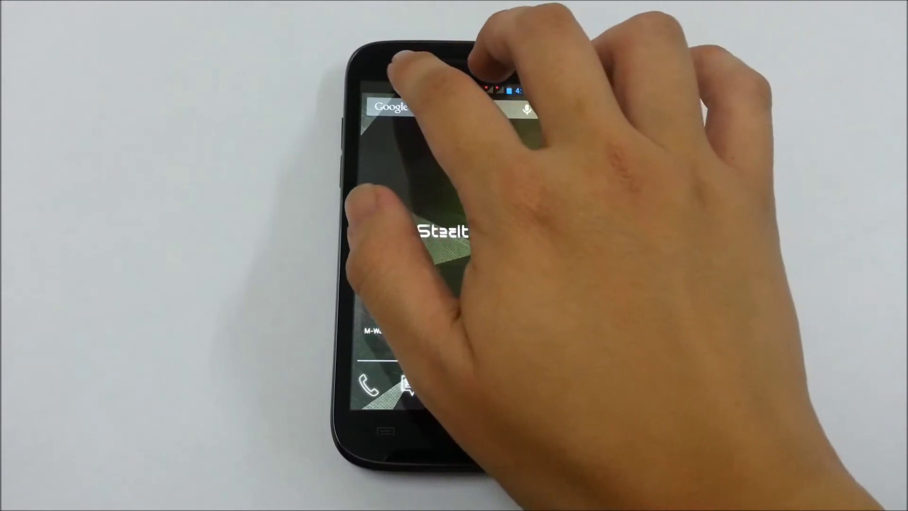
left_click_drag(455, 89, 454, 135)
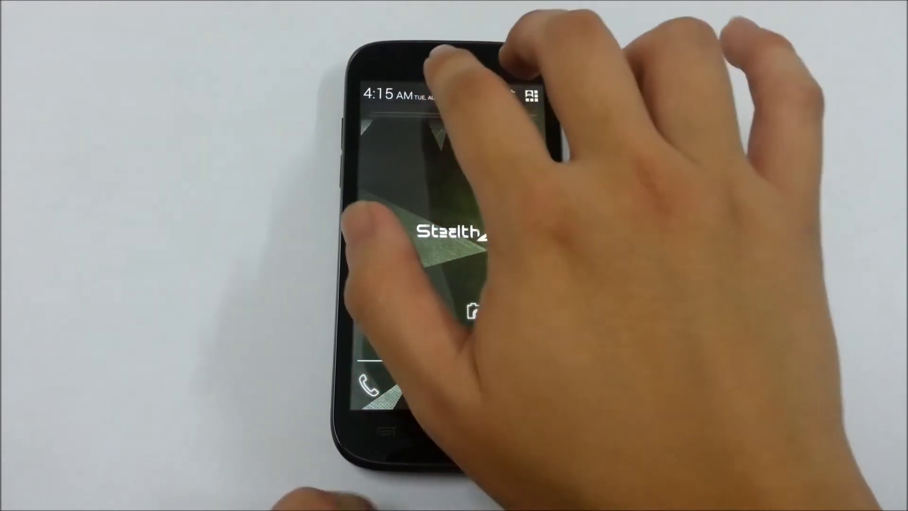
left_click_drag(440, 89, 436, 295)
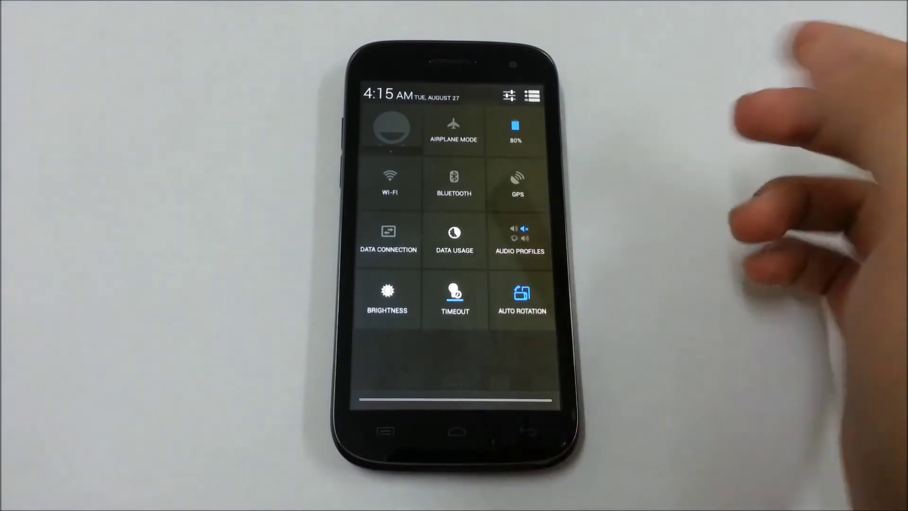
left_click_drag(497, 399, 496, 352)
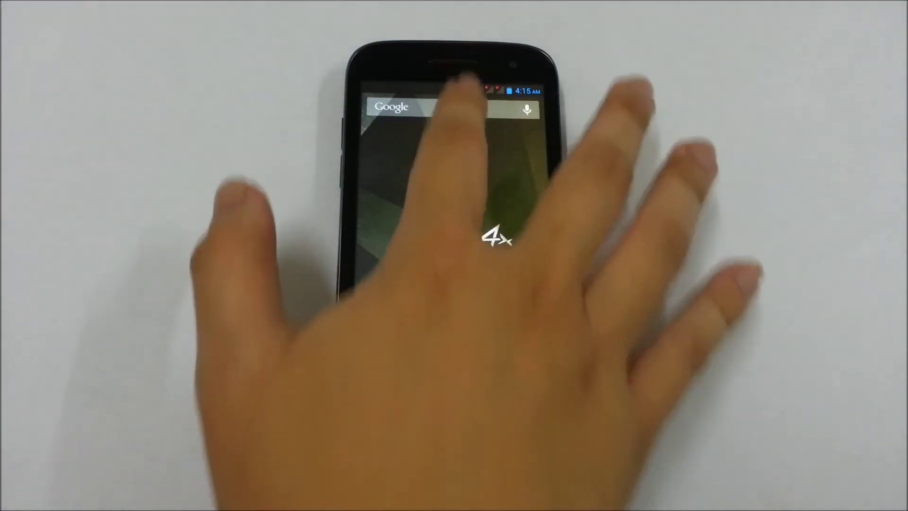
left_click_drag(465, 91, 461, 319)
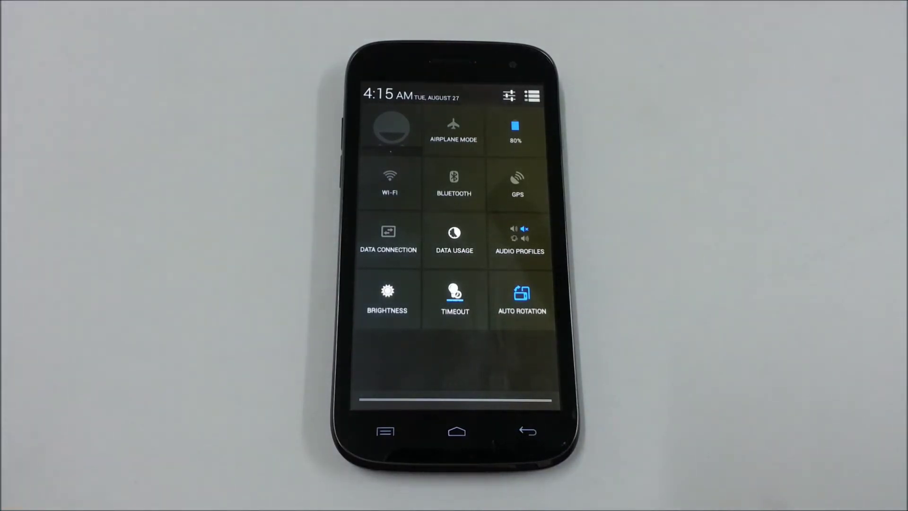
left_click_drag(487, 387, 487, 120)
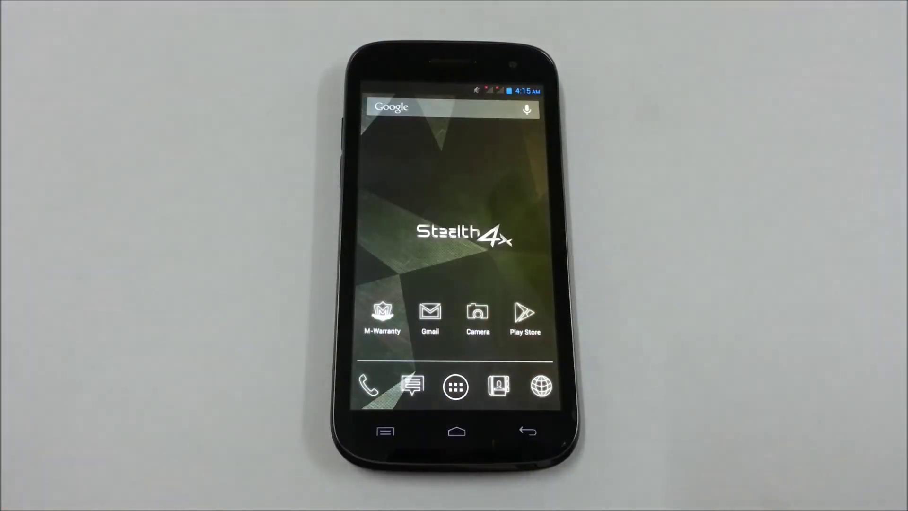